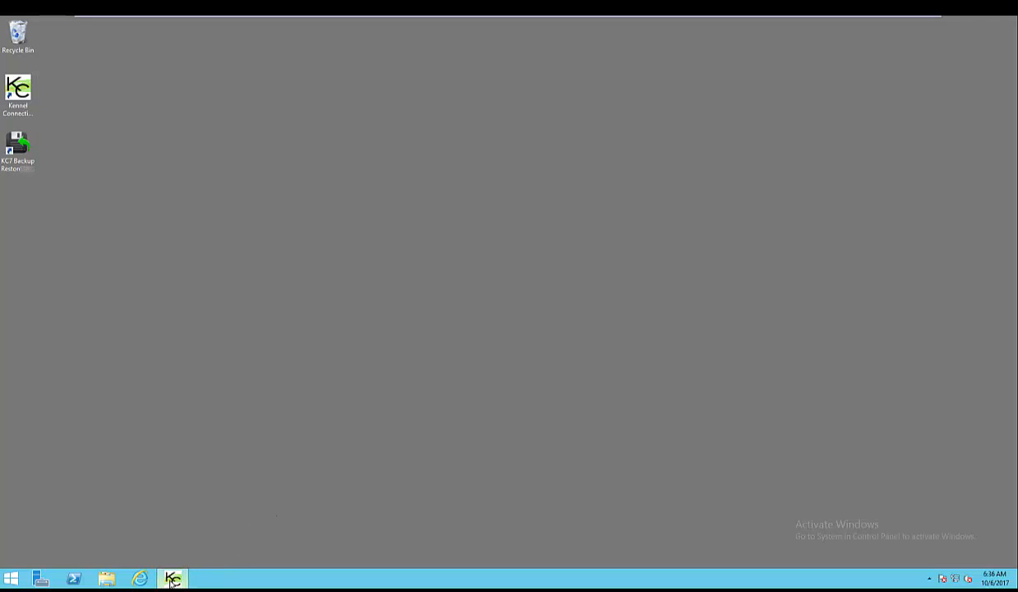
Check Kennel Connection for available software updates from its About information, and dismiss the result and the About window
{"action": "left_click", "coordinate": [171, 579]}
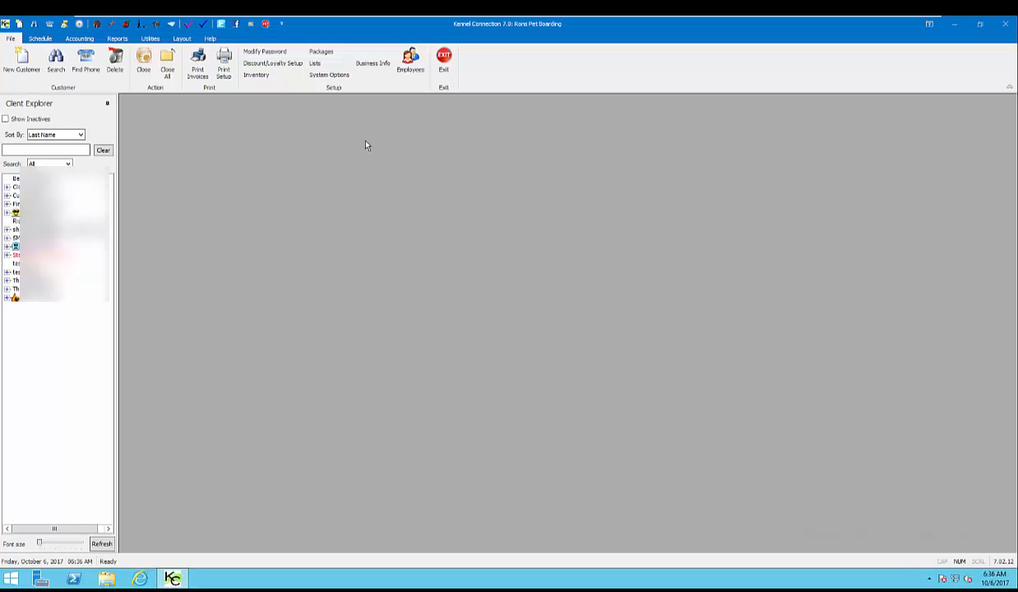
{"action": "left_click", "coordinate": [211, 39]}
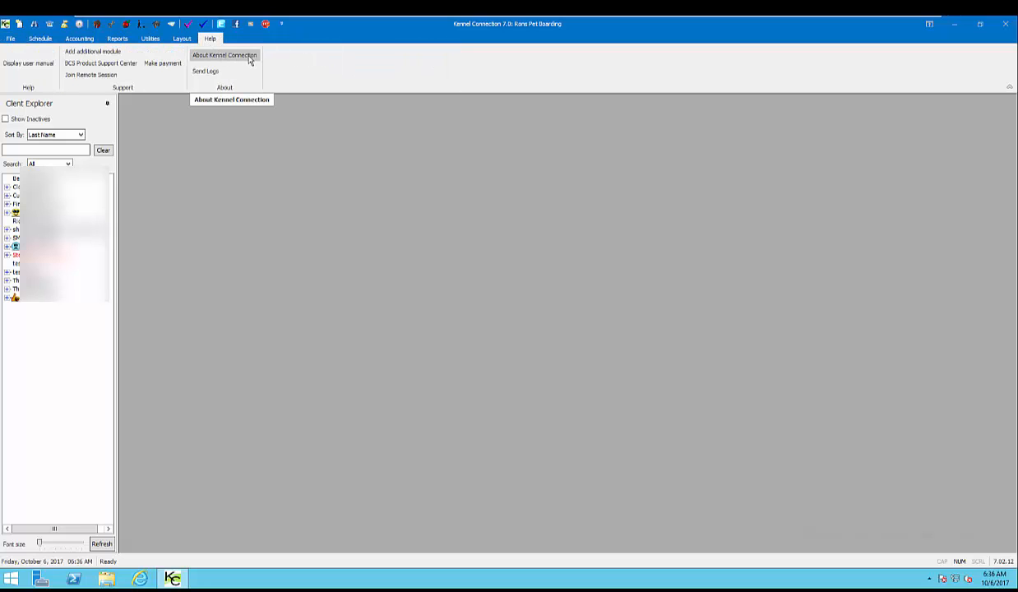
{"action": "left_click", "coordinate": [250, 59]}
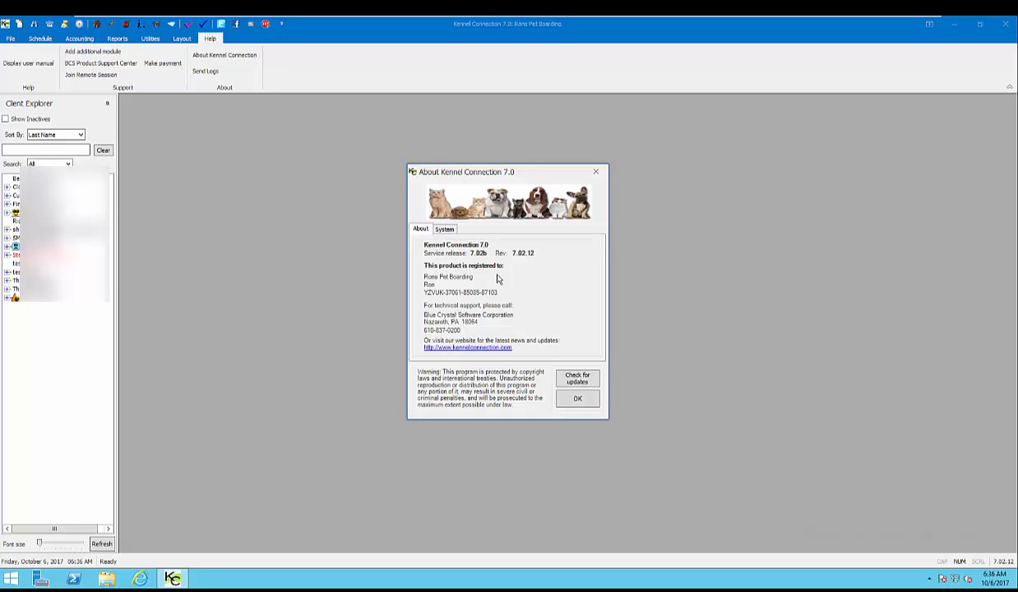
{"action": "left_click", "coordinate": [594, 382]}
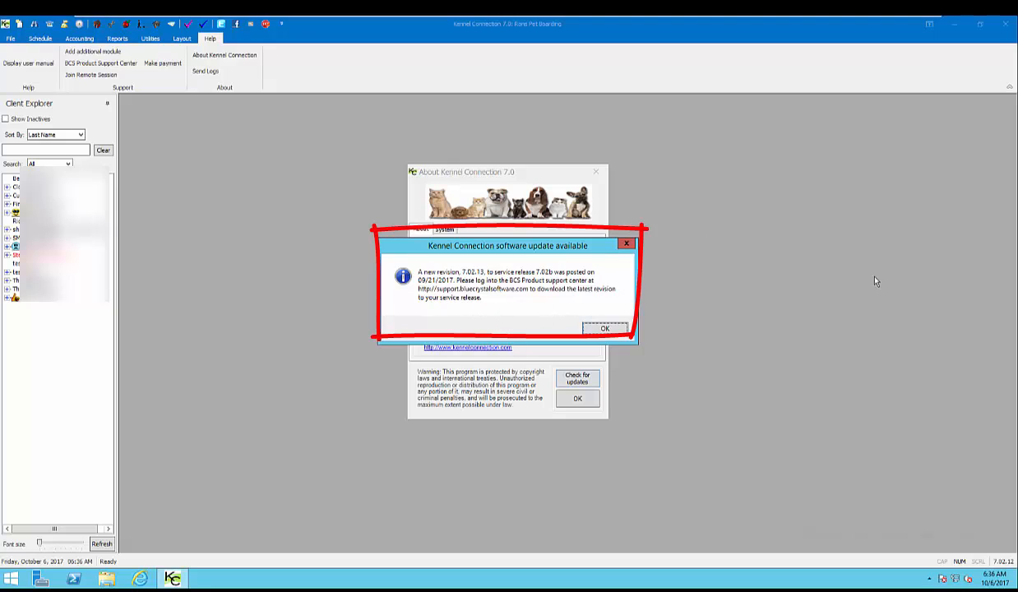
{"action": "left_click", "coordinate": [619, 330]}
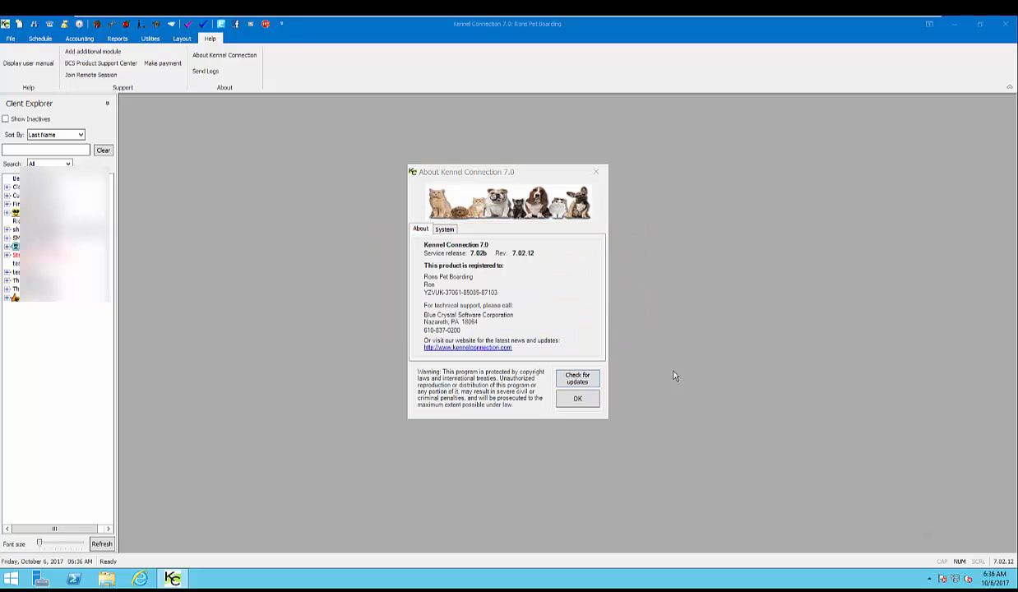
{"action": "left_click", "coordinate": [580, 400]}
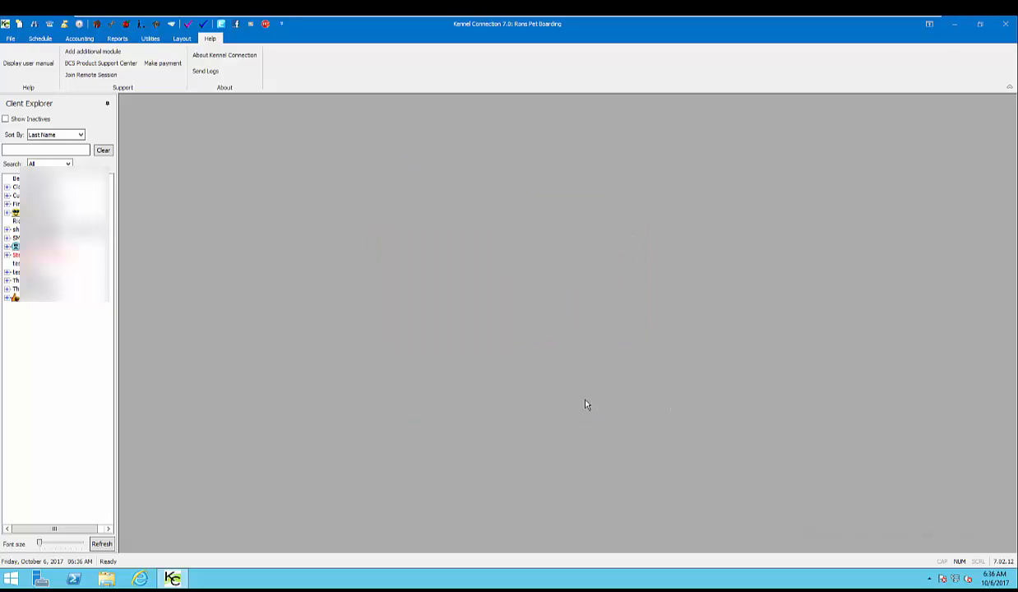
Close Kennel Connection and back up its database to the C drive with the KC7 Backup Restore Utility
{"action": "mouse_move", "coordinate": [1009, 26]}
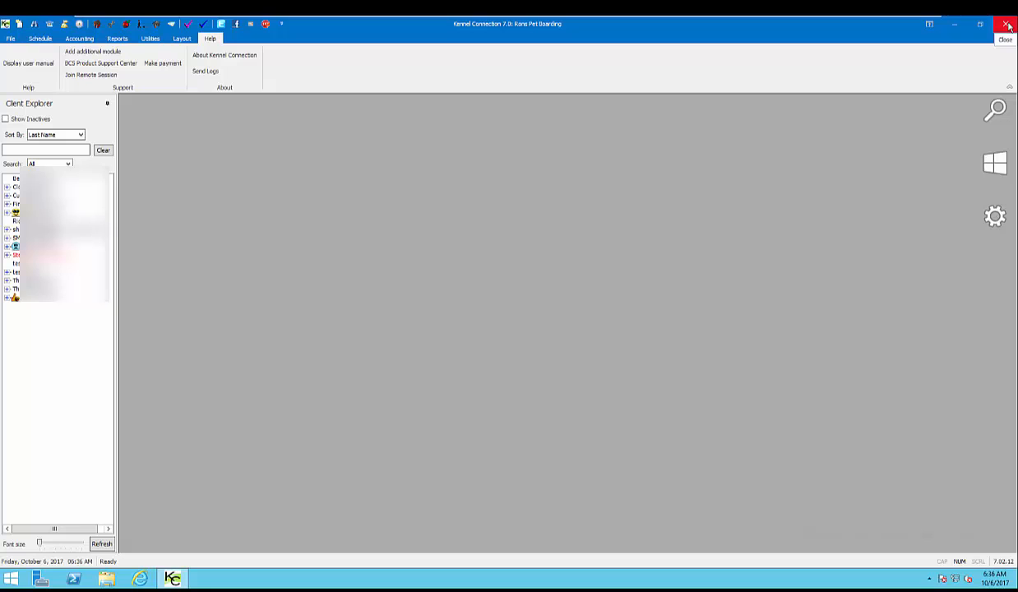
{"action": "left_click", "coordinate": [1008, 25]}
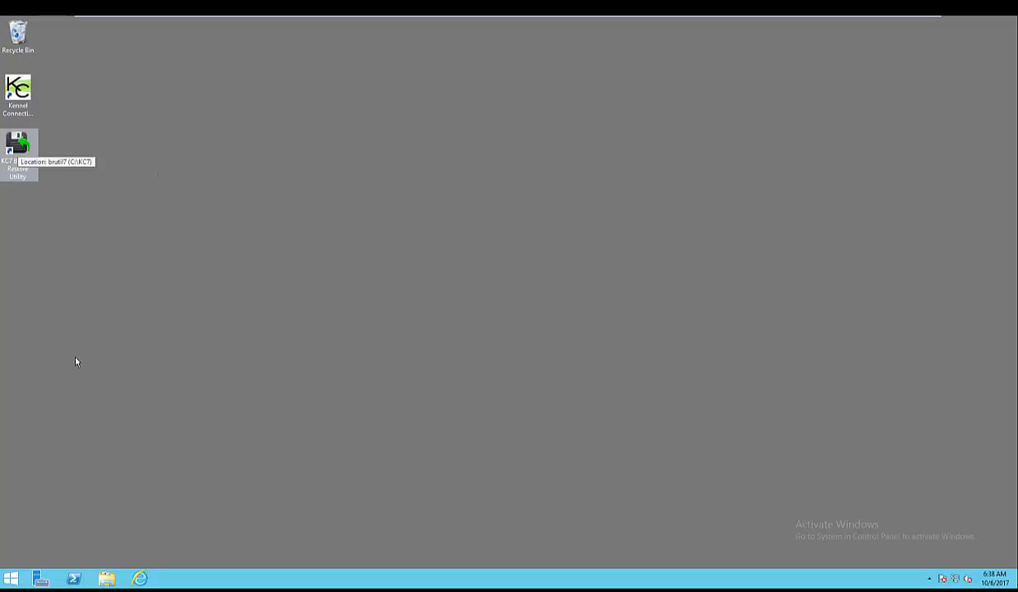
{"action": "double_click", "coordinate": [17, 155]}
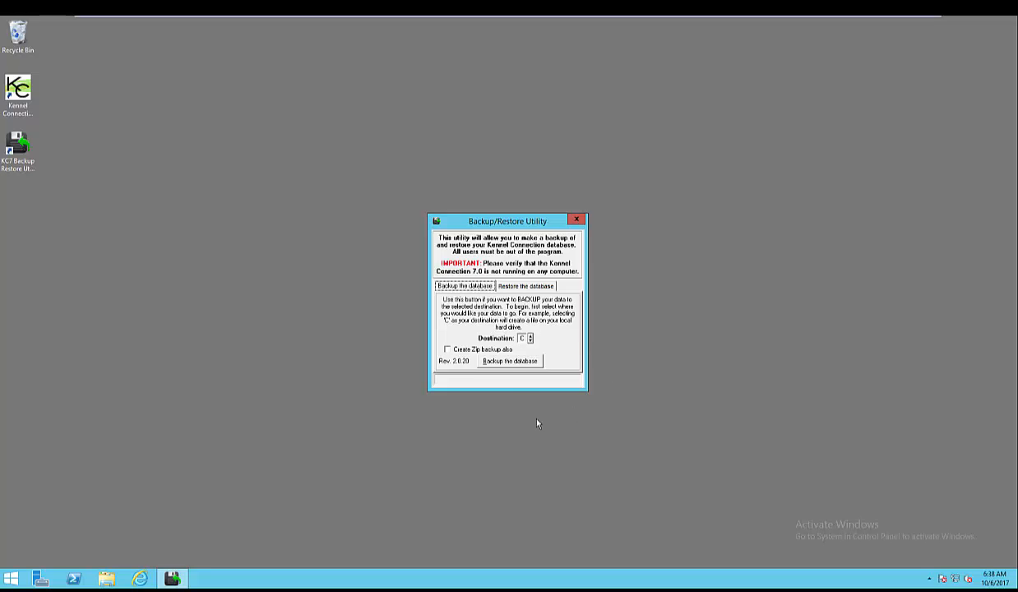
{"action": "left_click", "coordinate": [536, 364]}
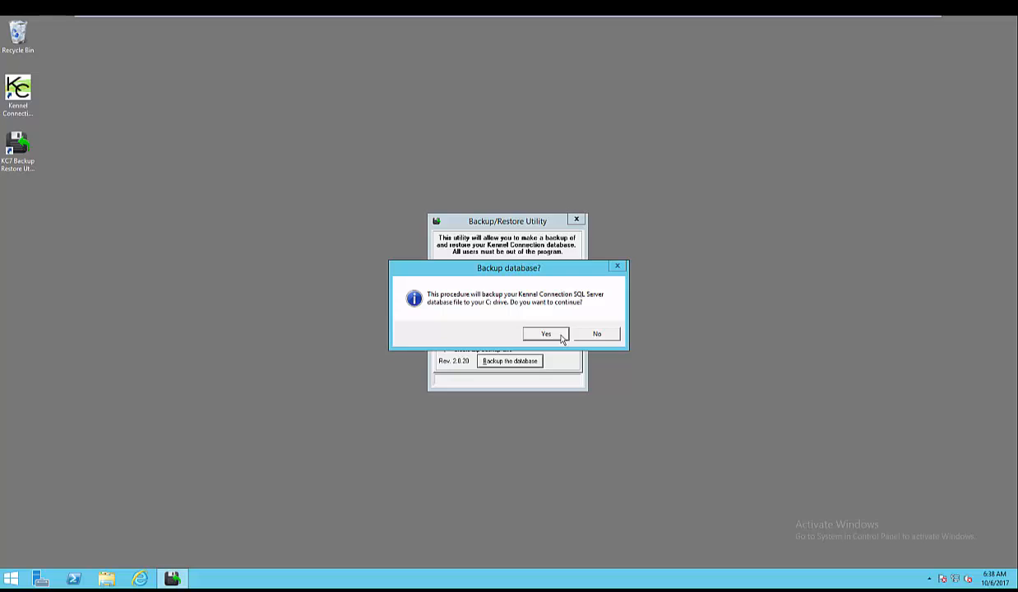
{"action": "left_click", "coordinate": [546, 334]}
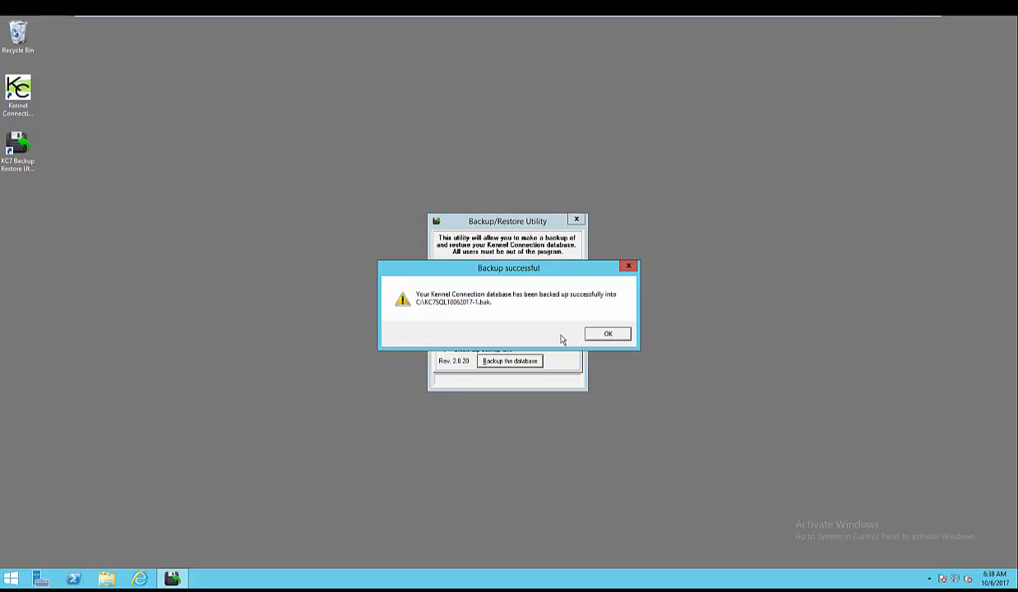
{"action": "left_click", "coordinate": [608, 333]}
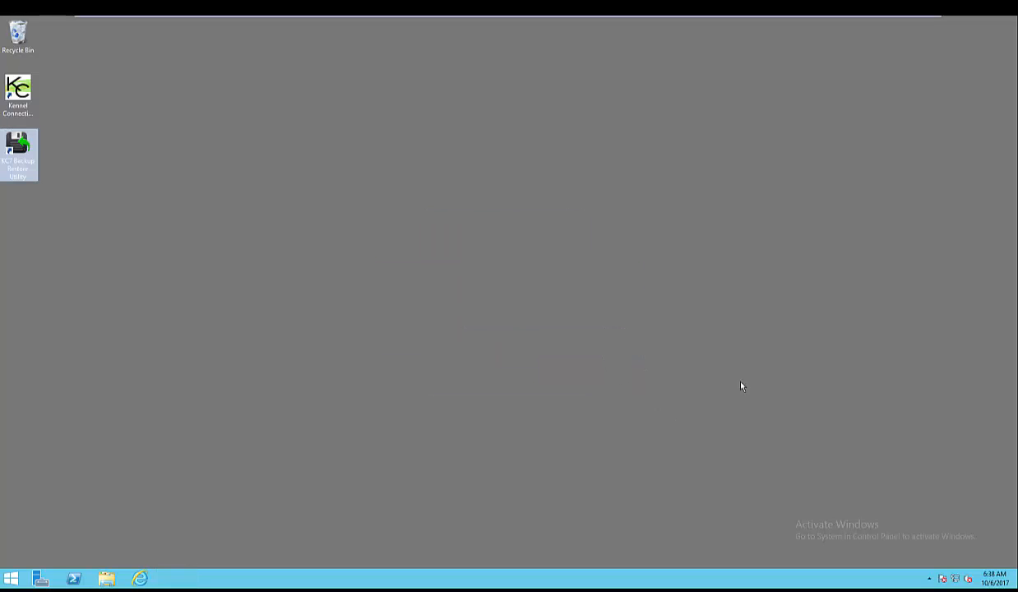
{"action": "left_click", "coordinate": [609, 331]}
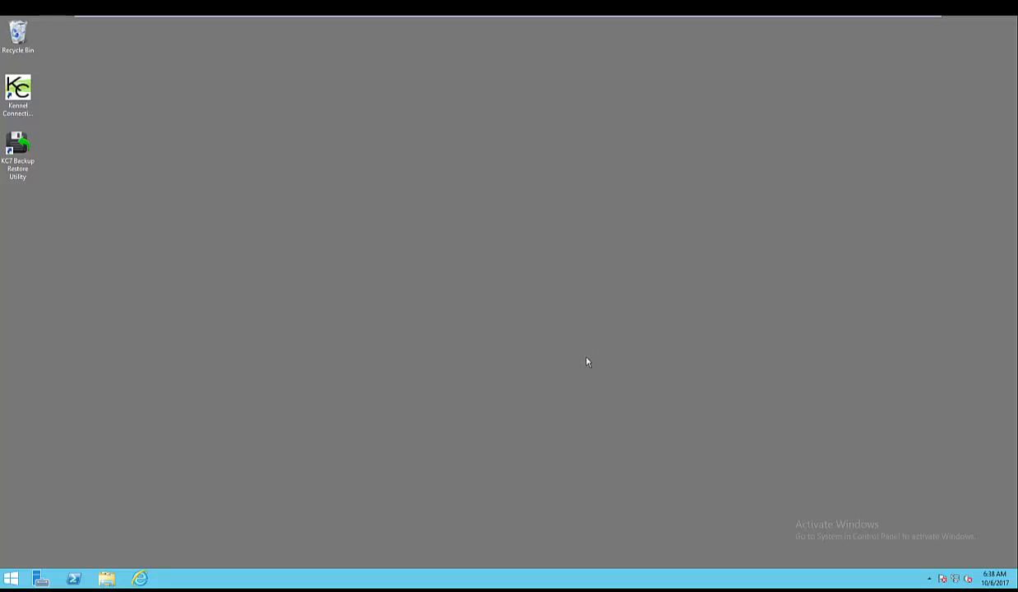
Switch to Internet Explorer and go to support.bluecrystalsoftware.com
{"action": "left_click", "coordinate": [141, 581]}
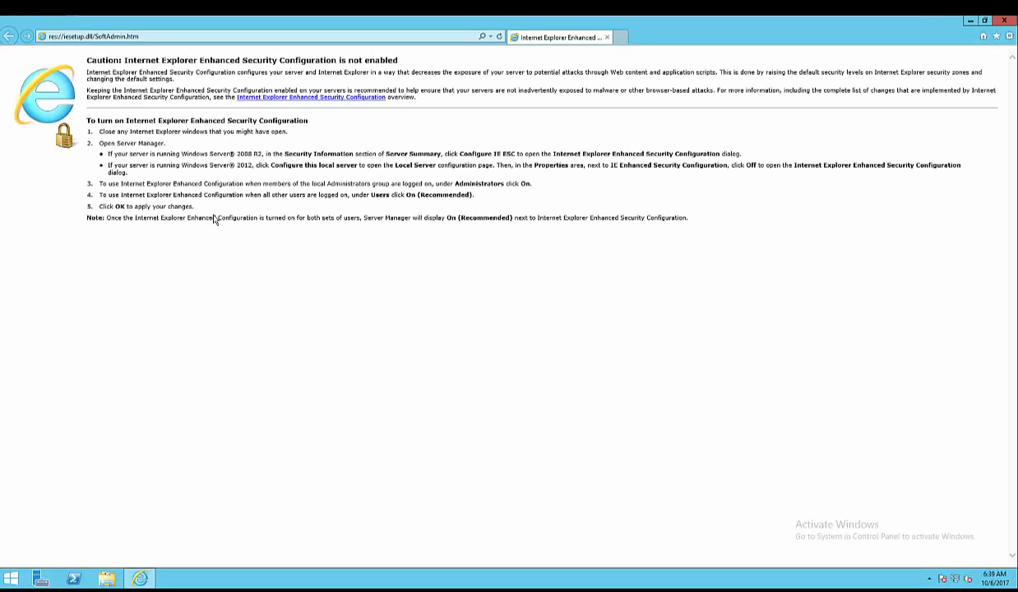
{"action": "left_click", "coordinate": [165, 37]}
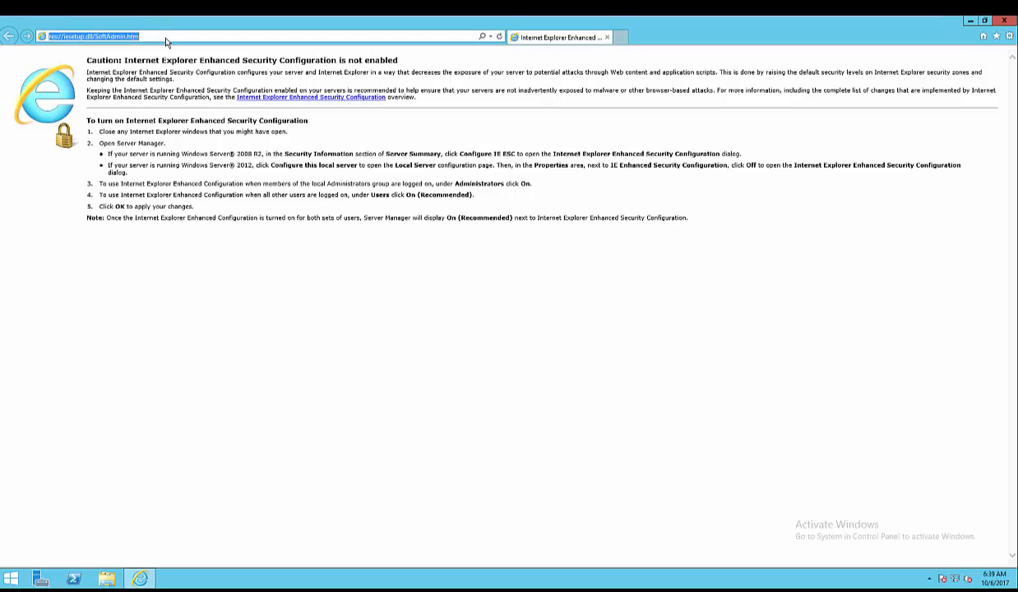
{"action": "type", "text": "support.bluecrystalsoftware.com/"}
{"action": "key", "text": "Return"}
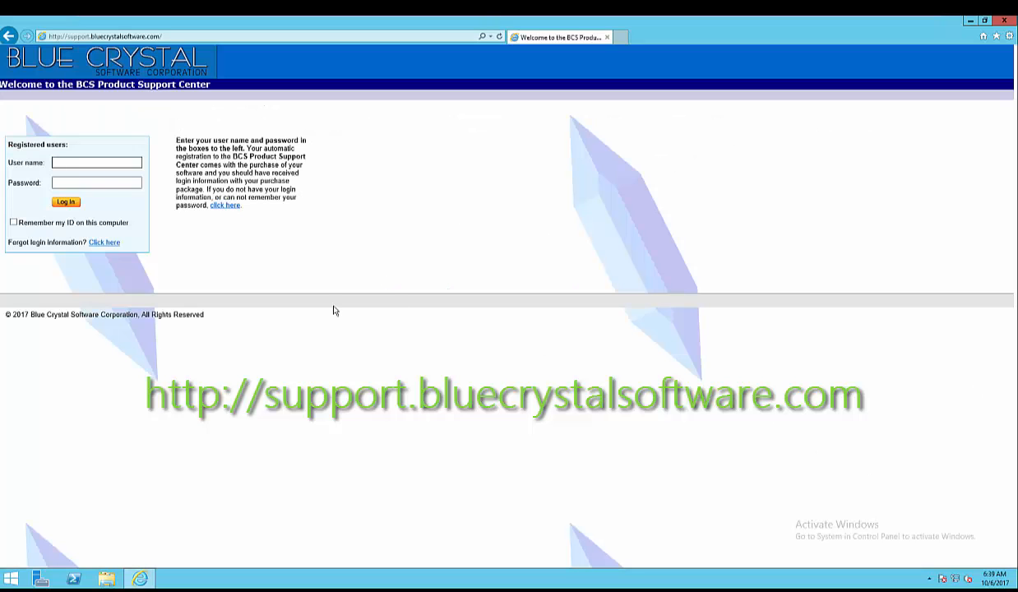
Log in to the BCS Product Support Center with the saved user name and account password
{"action": "left_click", "coordinate": [68, 166]}
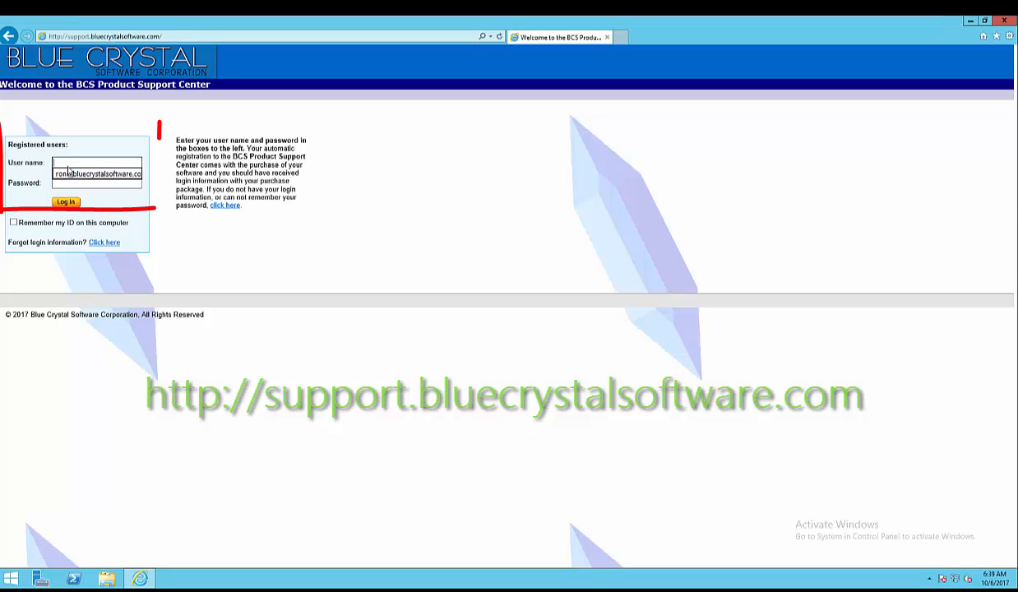
{"action": "left_click", "coordinate": [77, 174]}
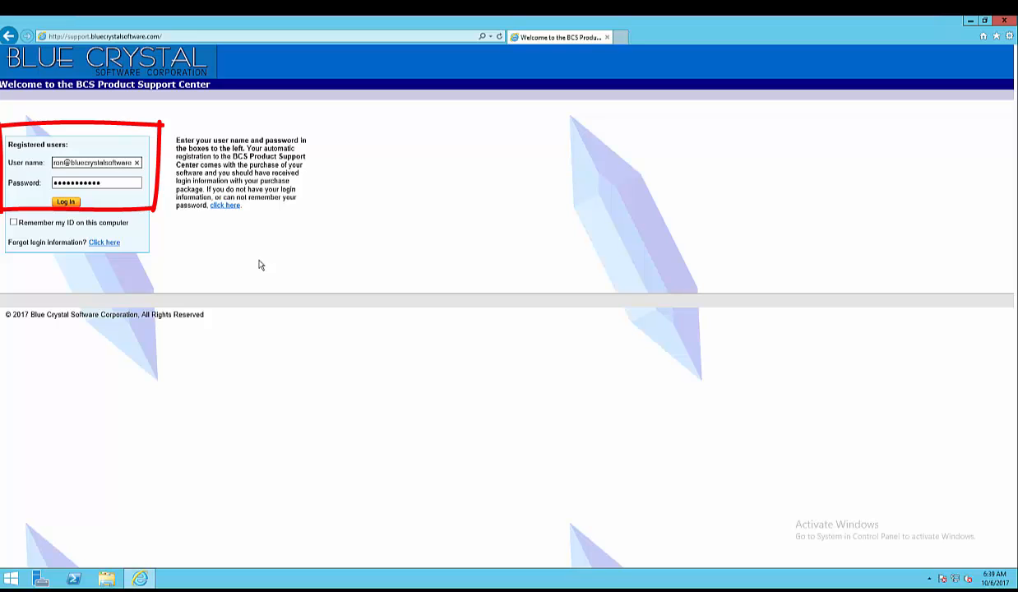
{"action": "left_click", "coordinate": [339, 256]}
{"action": "left_click", "coordinate": [65, 203]}
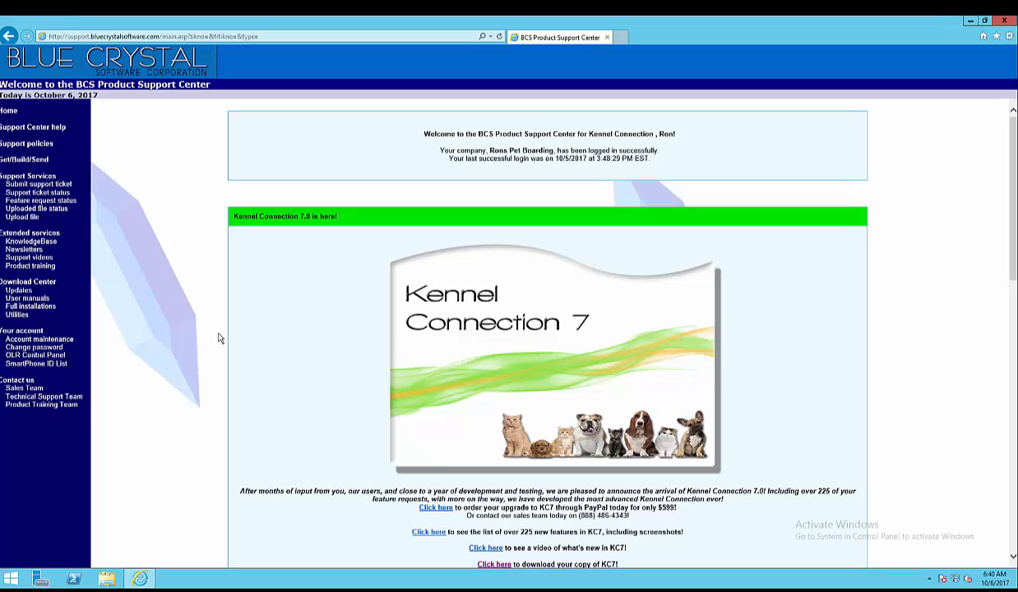
Download and save the latest KC7 update, kc7.702b.exe, from the Updates page, and close the browser
{"action": "left_click", "coordinate": [11, 292]}
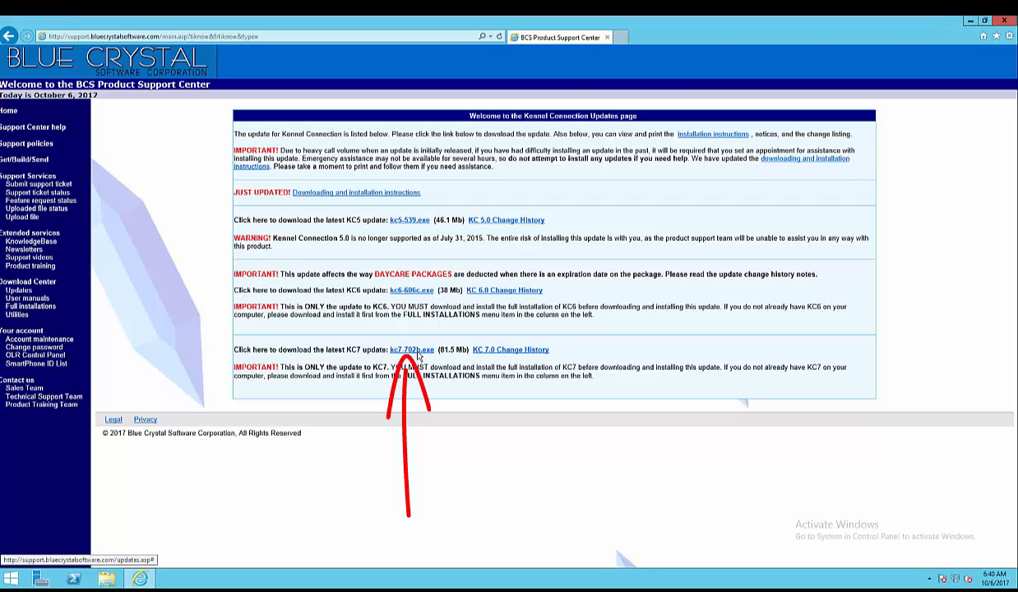
{"action": "left_click", "coordinate": [418, 354]}
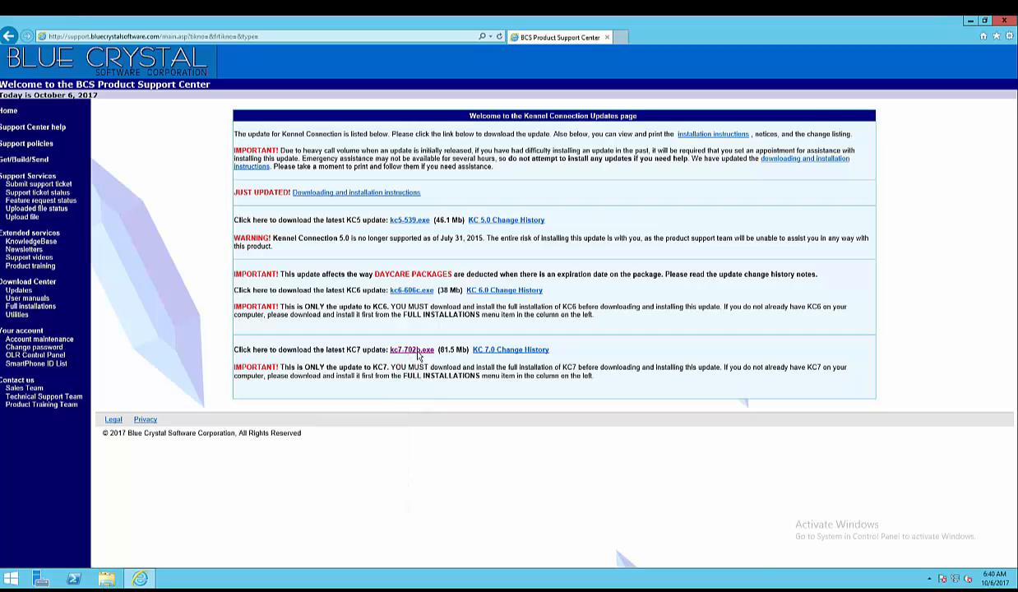
{"action": "left_click", "coordinate": [417, 351]}
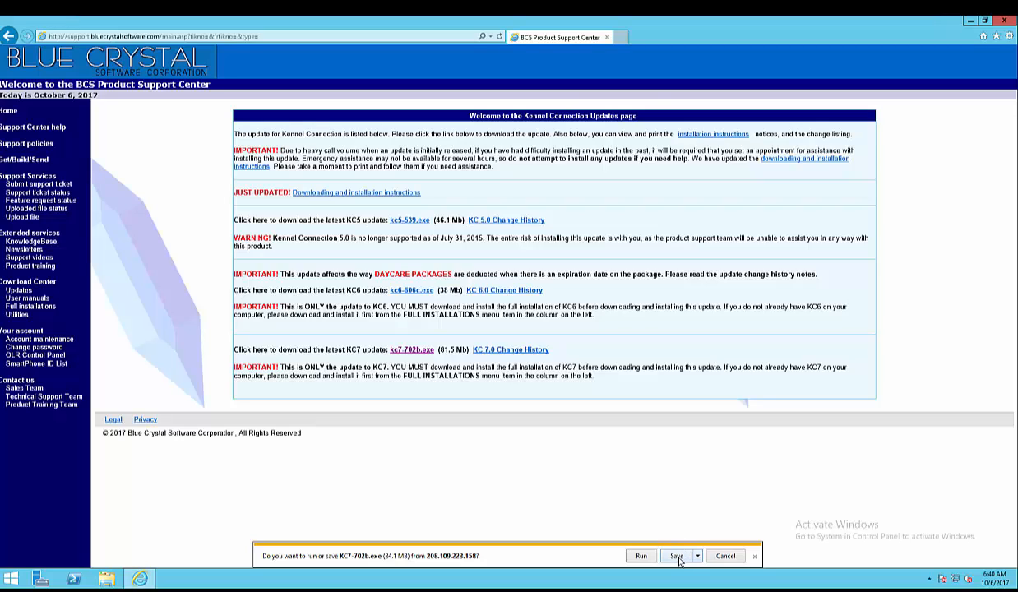
{"action": "left_click", "coordinate": [677, 557]}
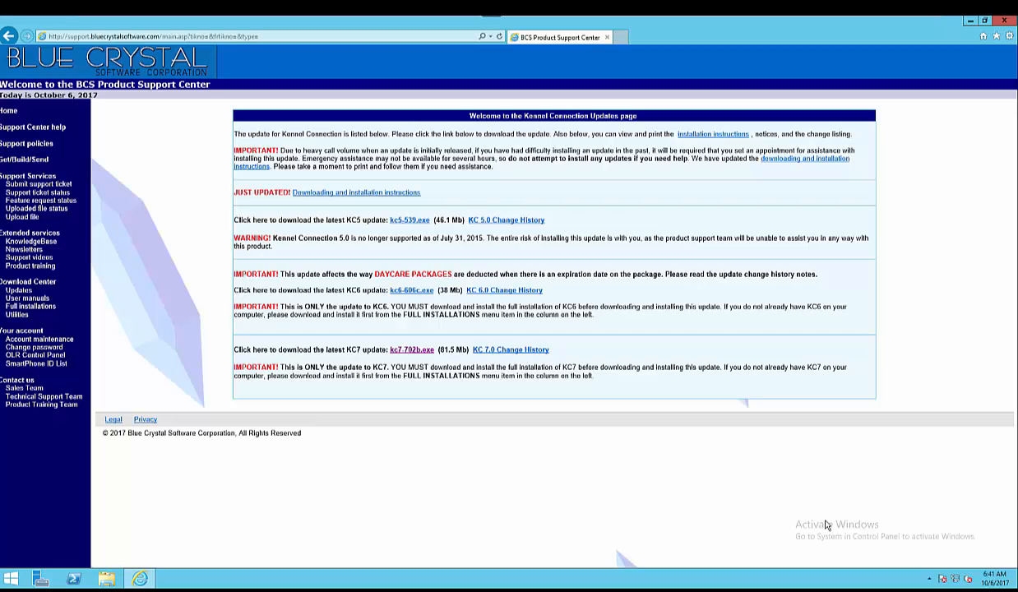
{"action": "left_click", "coordinate": [1008, 25]}
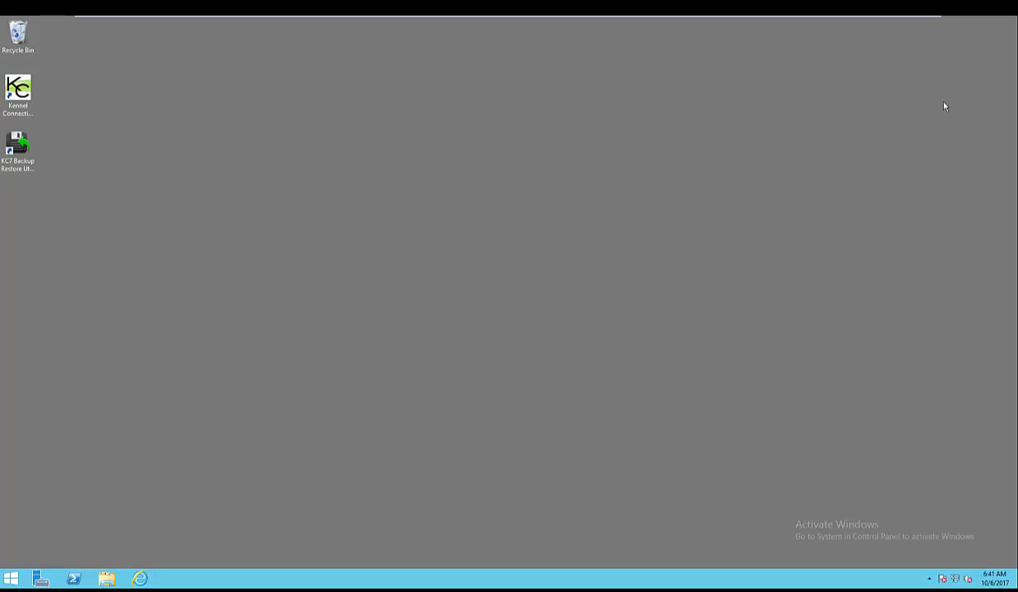
Open the Downloads folder in File Explorer and cut the KC7-702b installer file
{"action": "left_click", "coordinate": [109, 579]}
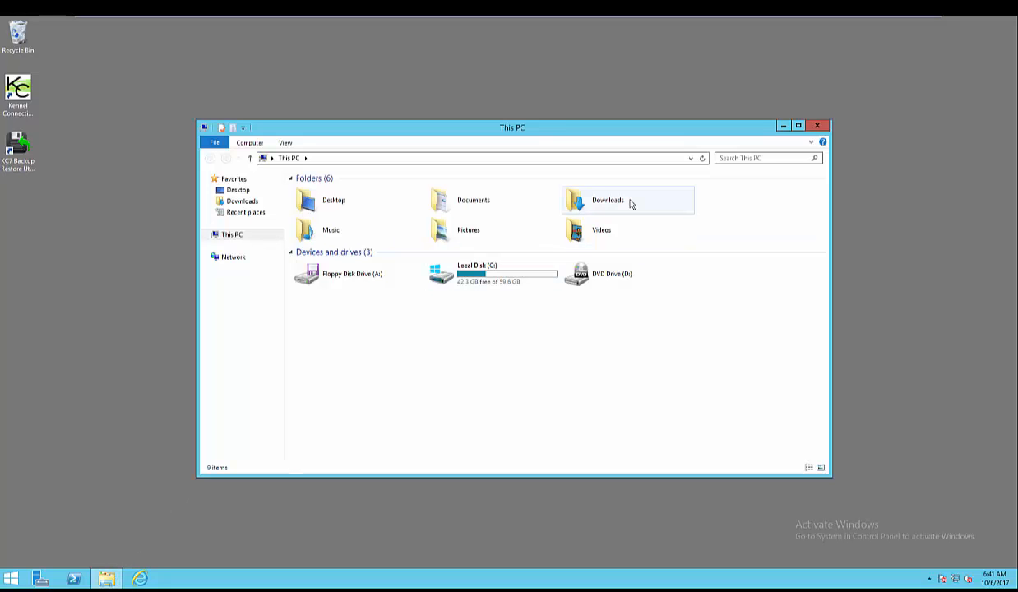
{"action": "double_click", "coordinate": [630, 204]}
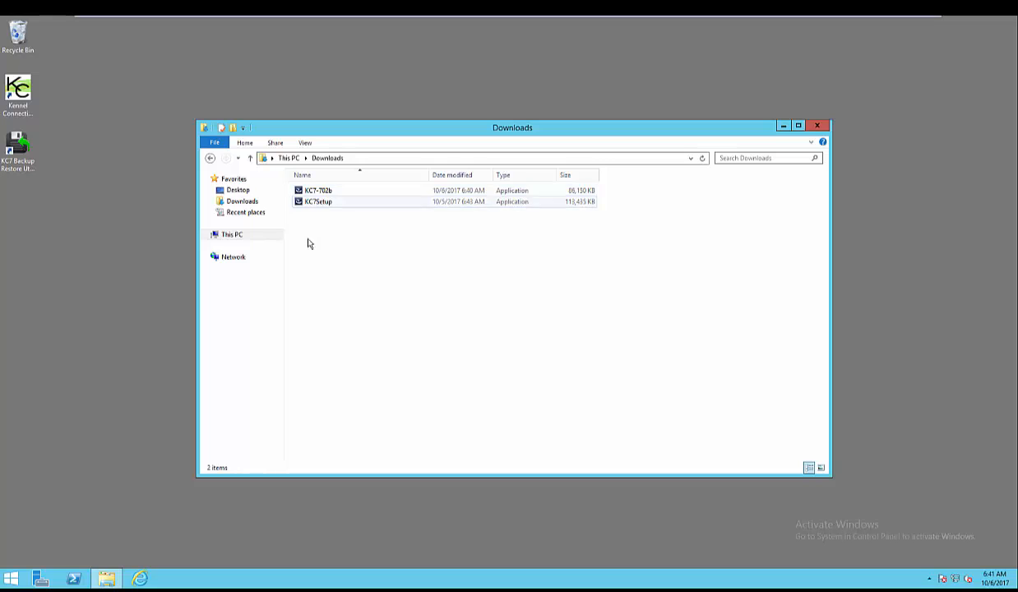
{"action": "left_click", "coordinate": [326, 194]}
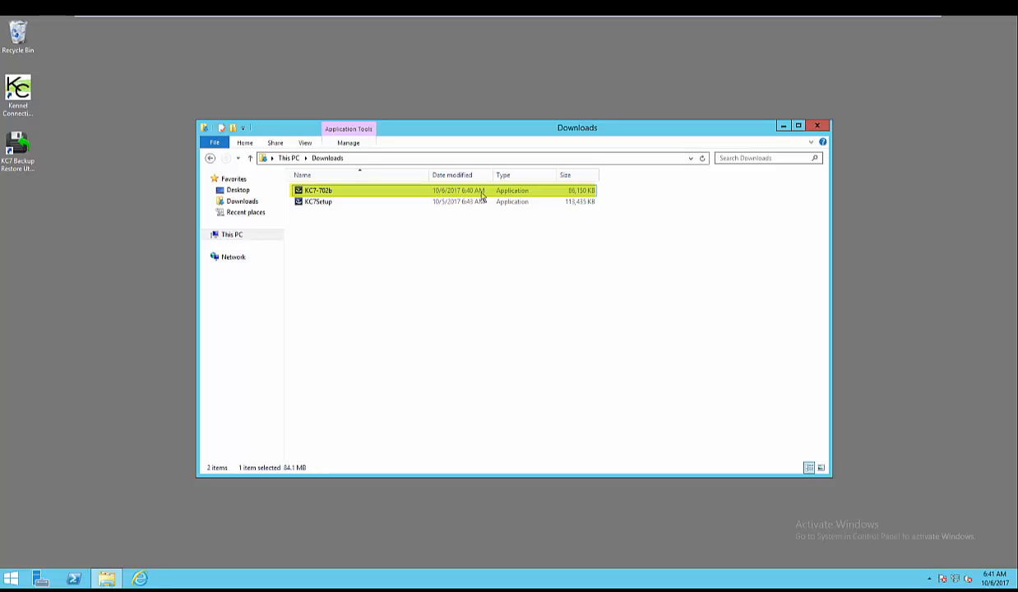
{"action": "left_click", "coordinate": [485, 312]}
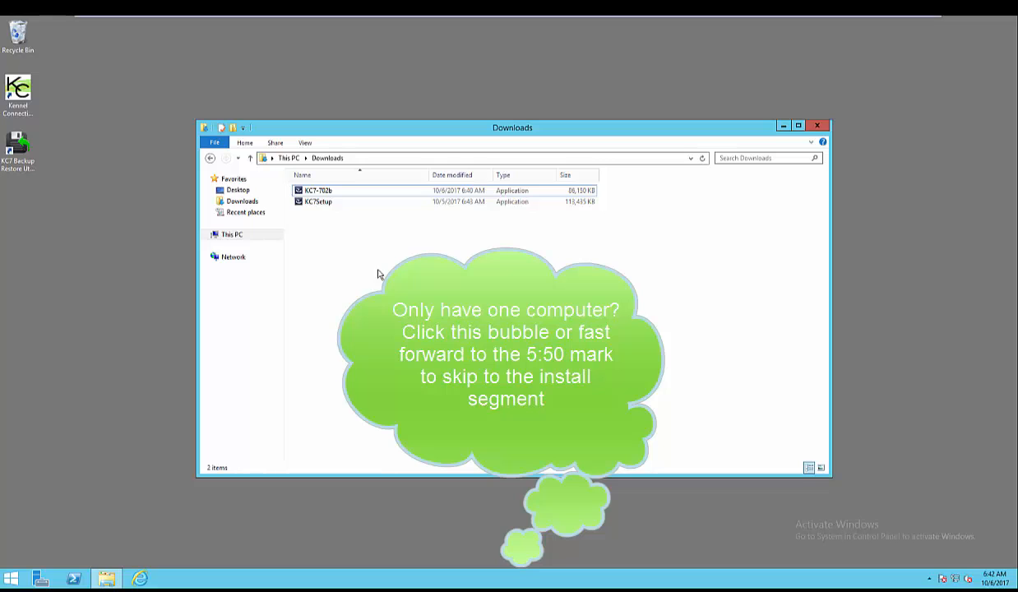
{"action": "left_click", "coordinate": [348, 192]}
{"action": "right_click", "coordinate": [346, 191]}
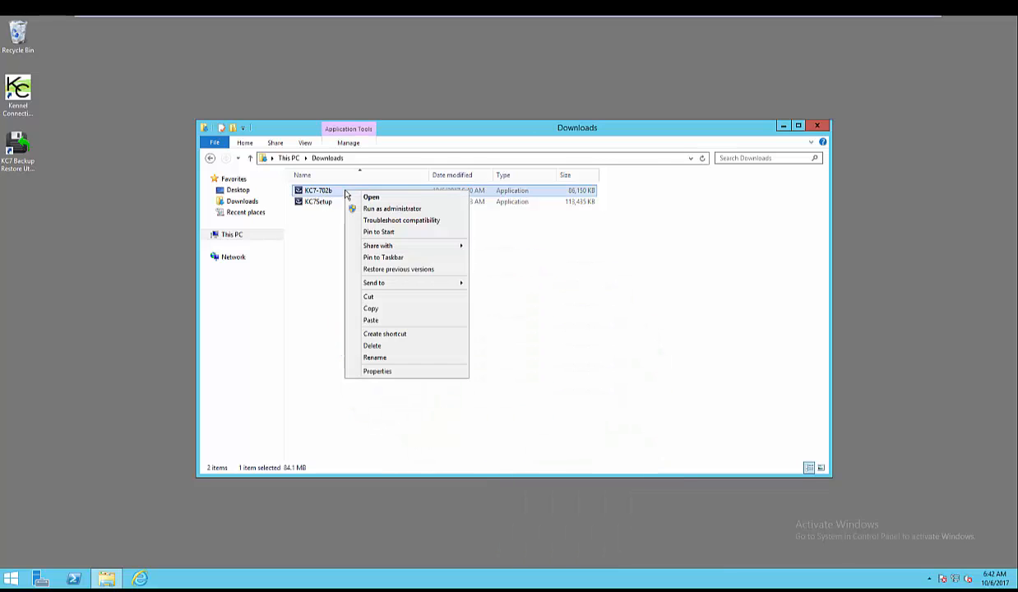
{"action": "left_click", "coordinate": [402, 297]}
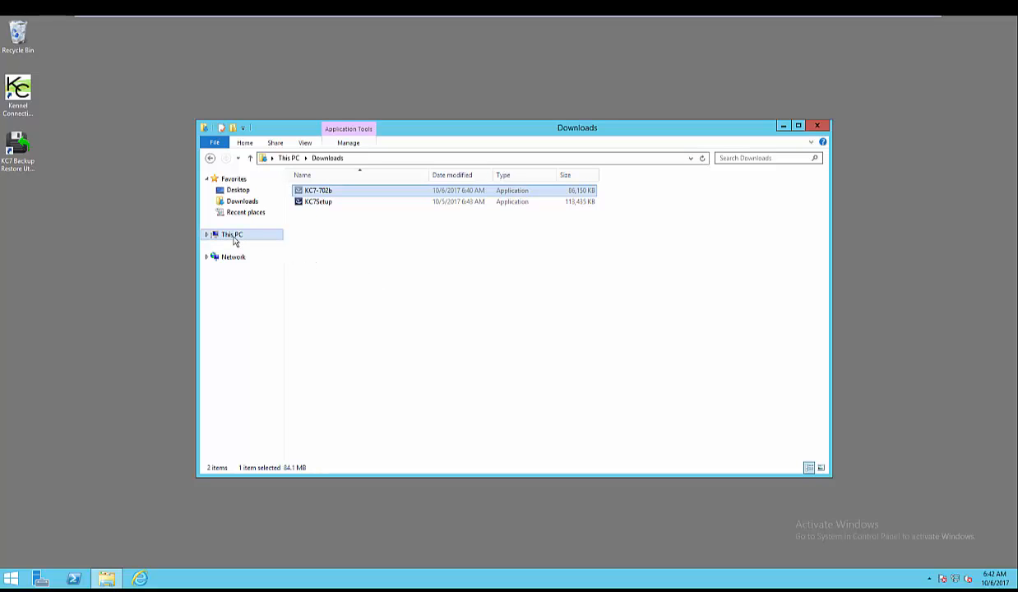
Create a new folder named Updates inside the KC7 folder on Local Disk (C:)
{"action": "left_click", "coordinate": [233, 236]}
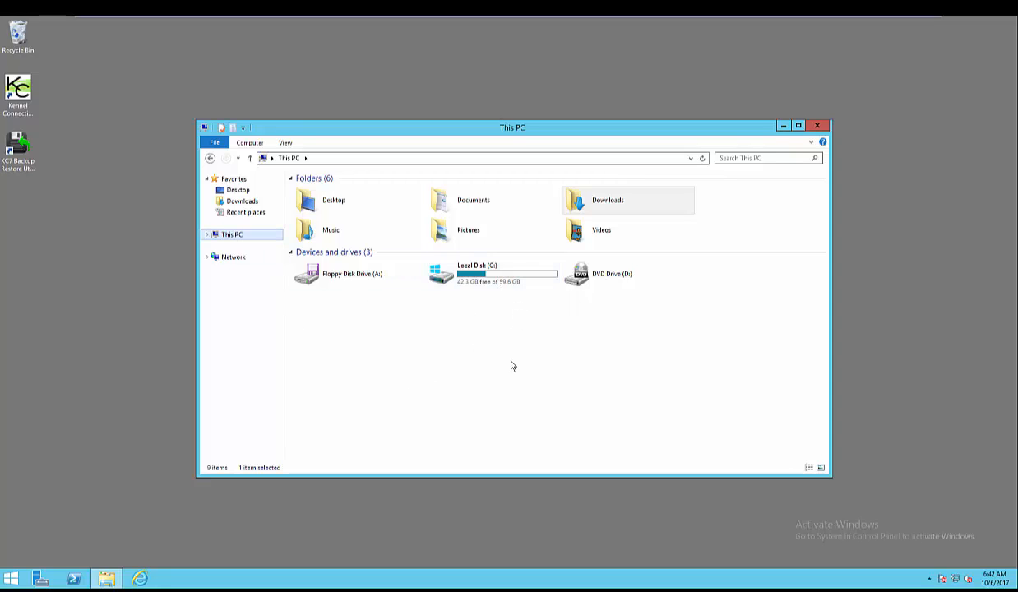
{"action": "double_click", "coordinate": [522, 285]}
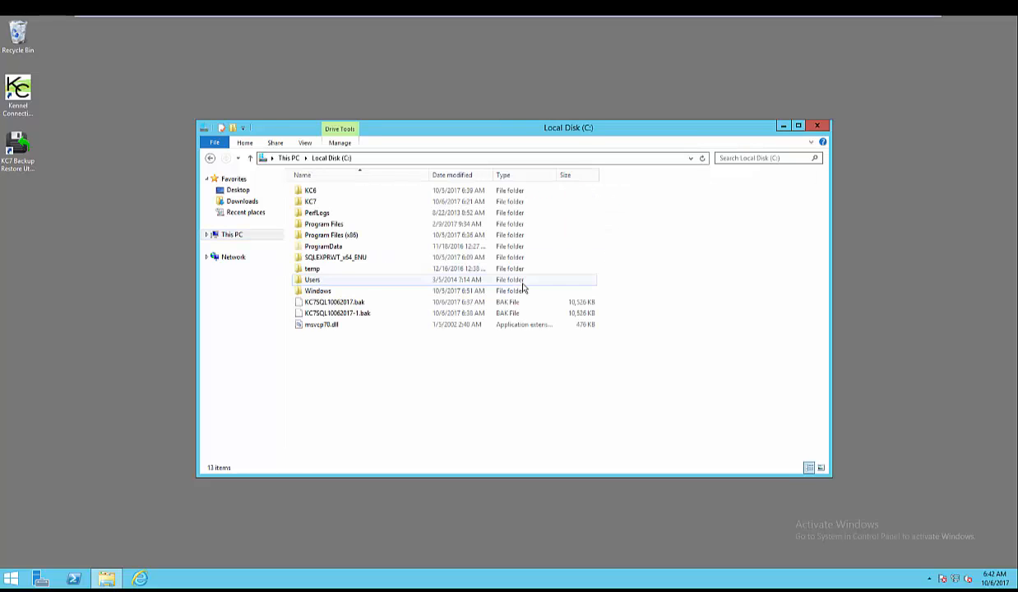
{"action": "double_click", "coordinate": [354, 204]}
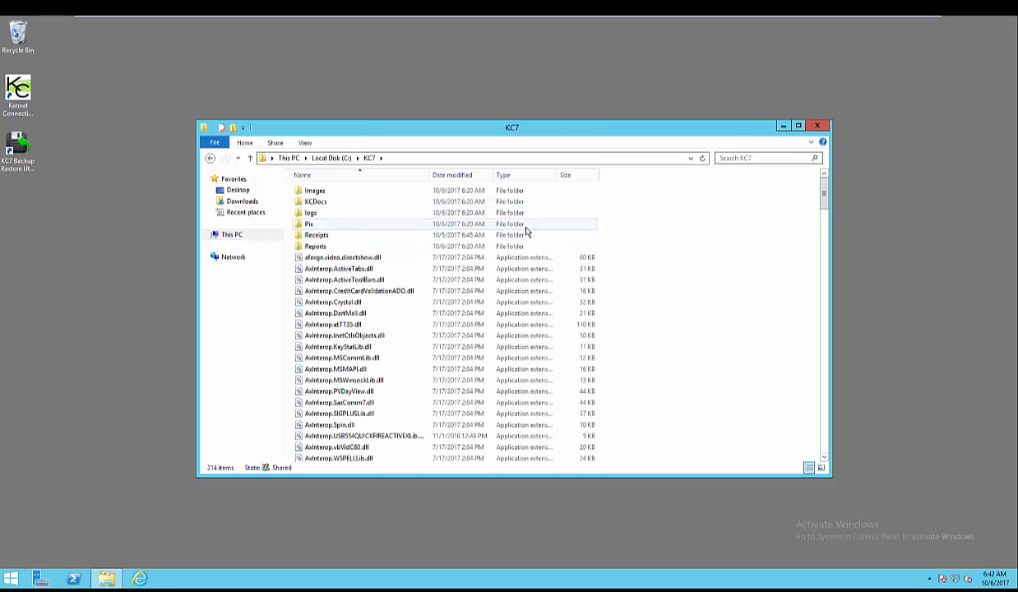
{"action": "right_click", "coordinate": [660, 320]}
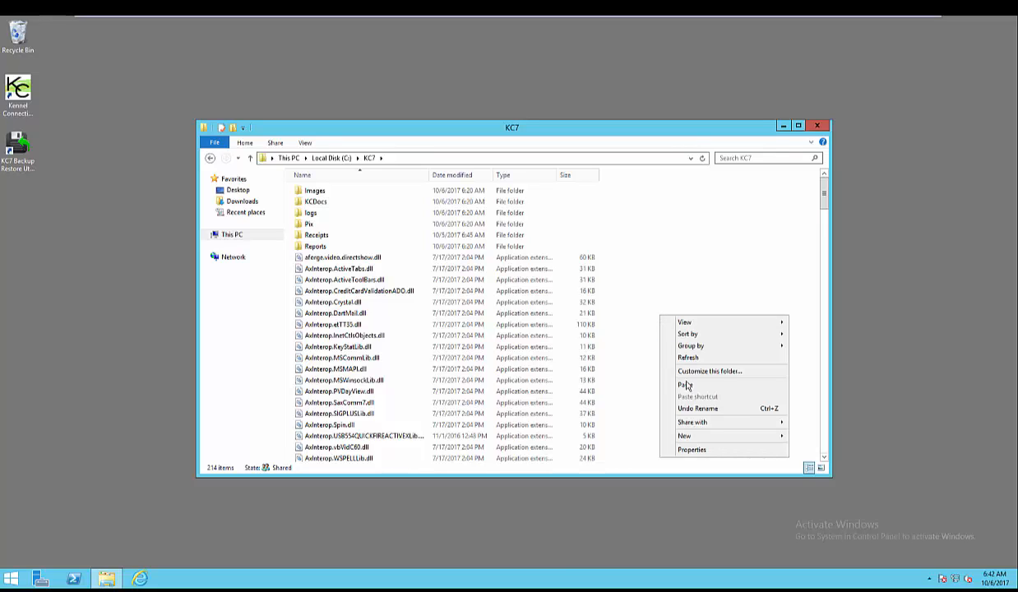
{"action": "mouse_move", "coordinate": [705, 439]}
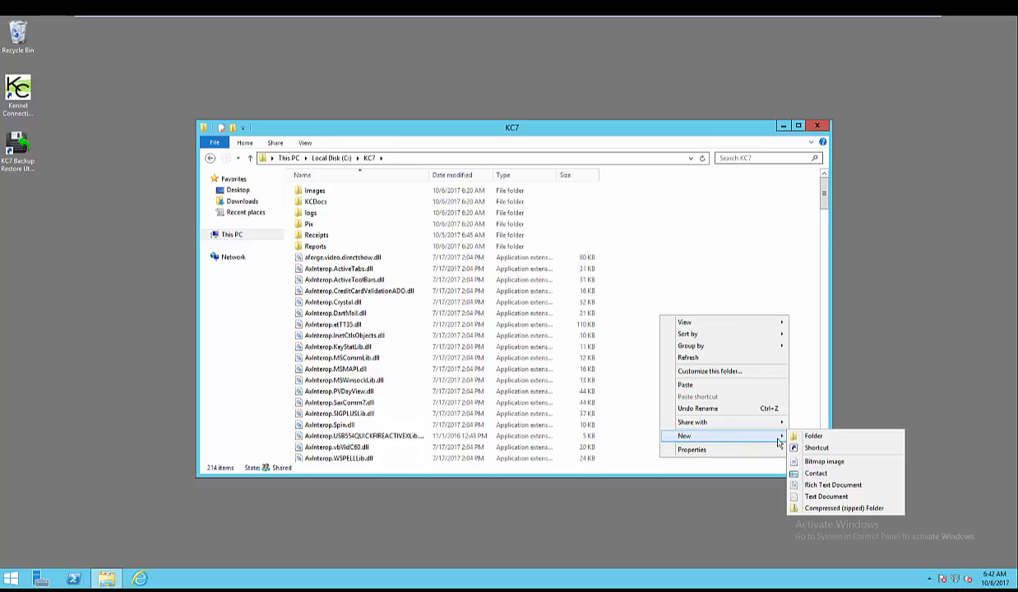
{"action": "left_click", "coordinate": [874, 441]}
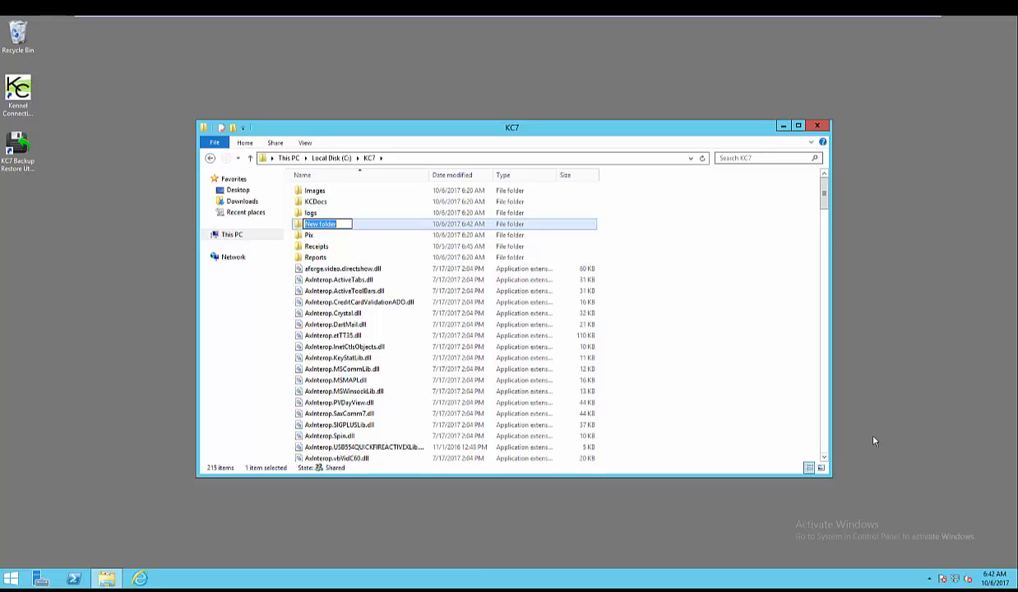
{"action": "type", "text": "Updates"}
{"action": "key", "text": "Return"}
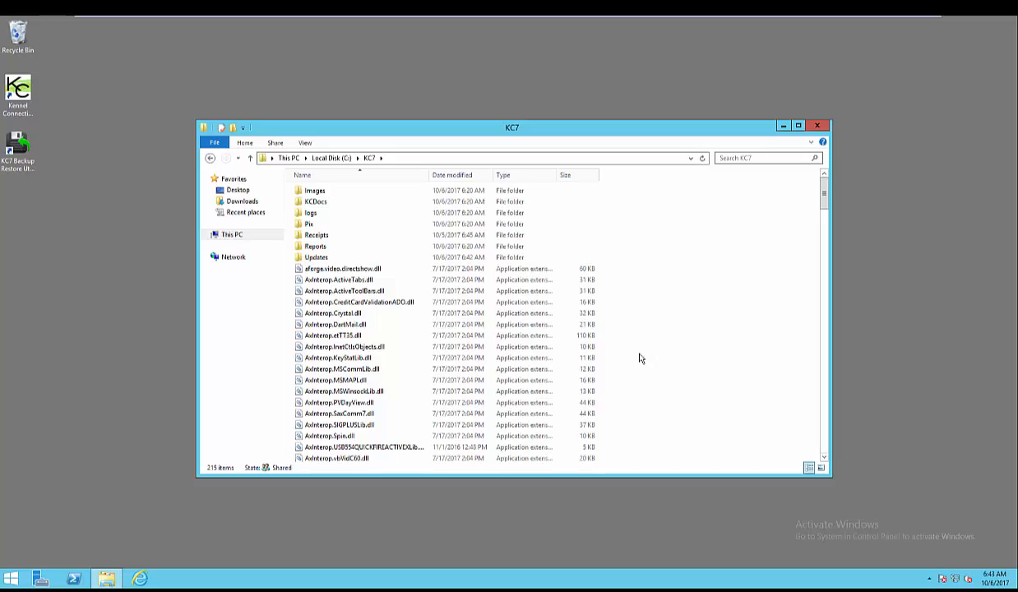
Paste the cut KC7-702b installer into the Updates folder
{"action": "double_click", "coordinate": [338, 259]}
{"action": "right_click", "coordinate": [416, 267]}
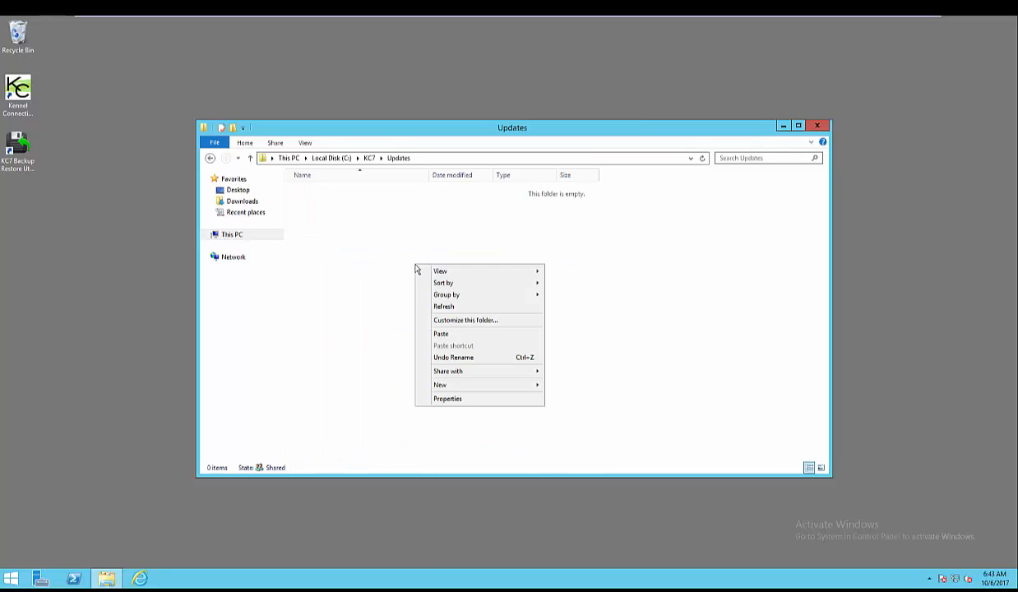
{"action": "left_click", "coordinate": [453, 333]}
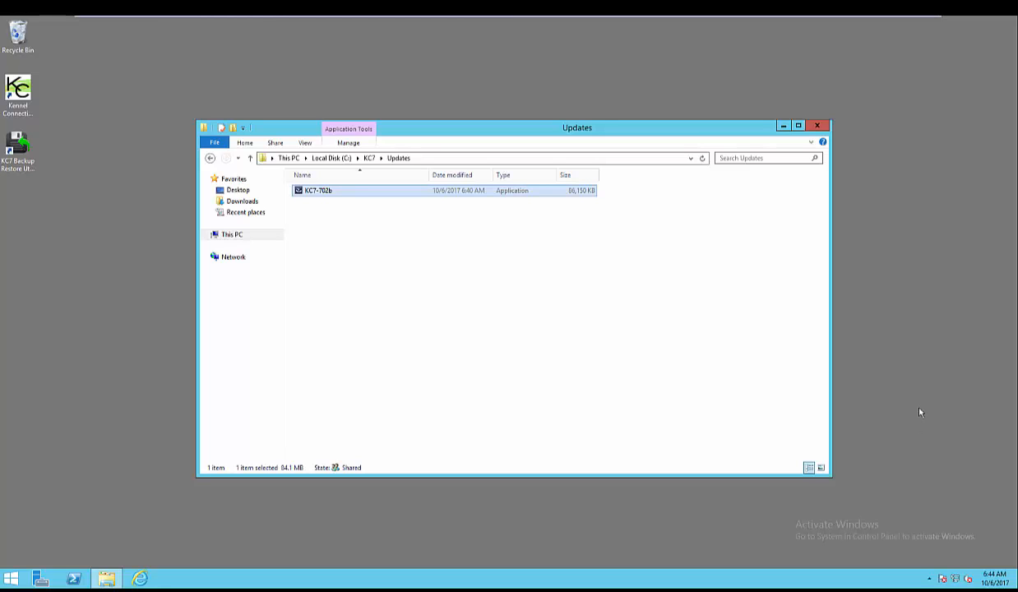
{"action": "left_click", "coordinate": [479, 295]}
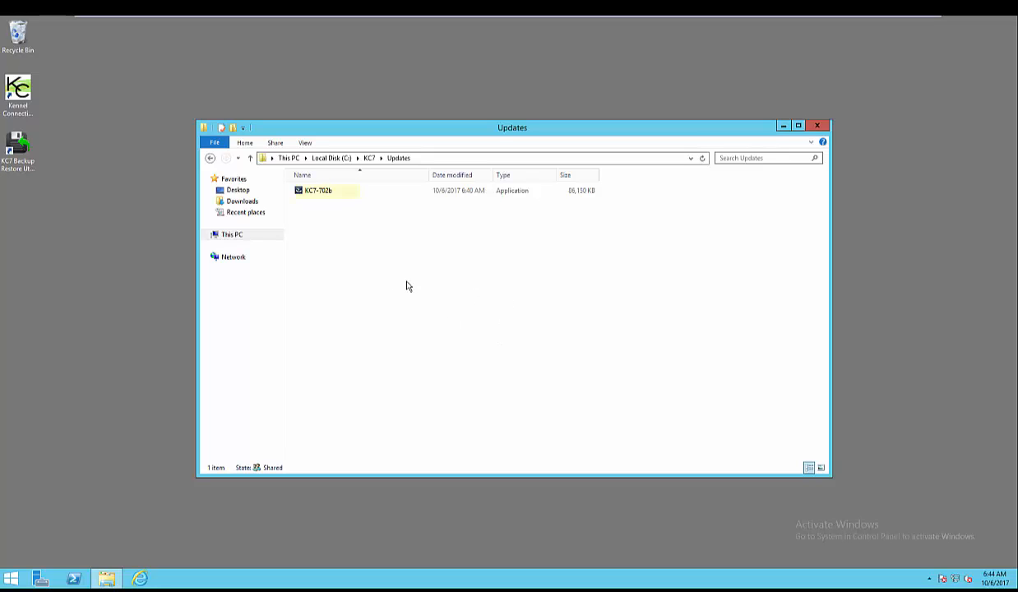
Run the KC7-702b installer through to completion and close the Updates folder window
{"action": "double_click", "coordinate": [342, 192]}
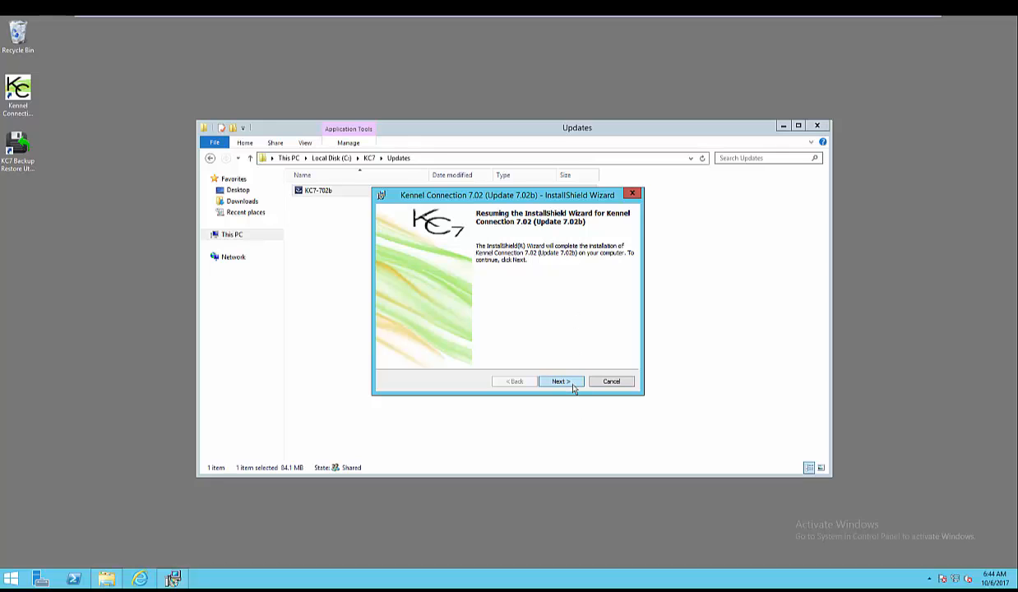
{"action": "left_click", "coordinate": [573, 382]}
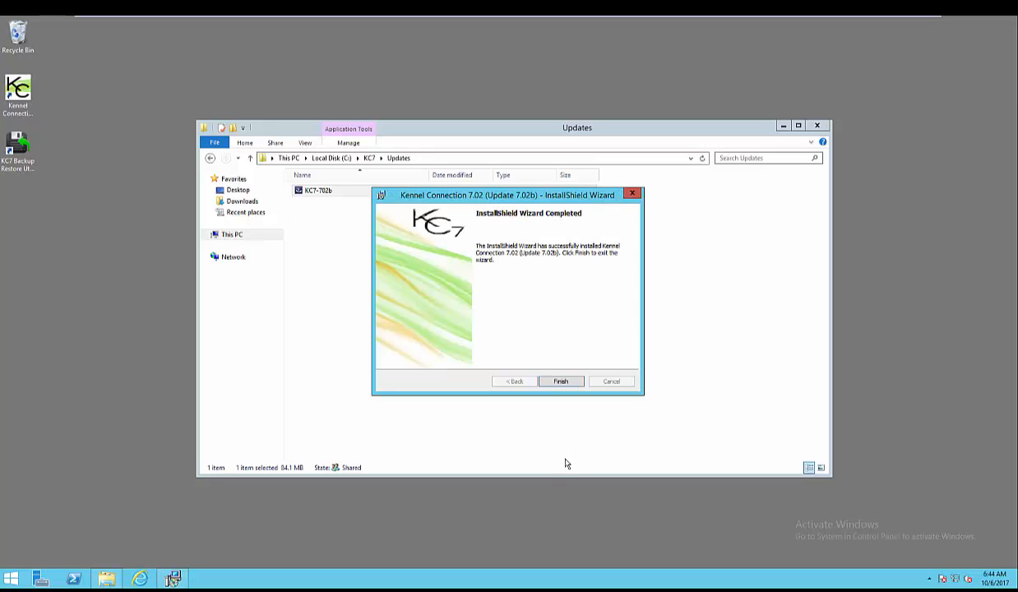
{"action": "left_click", "coordinate": [573, 383]}
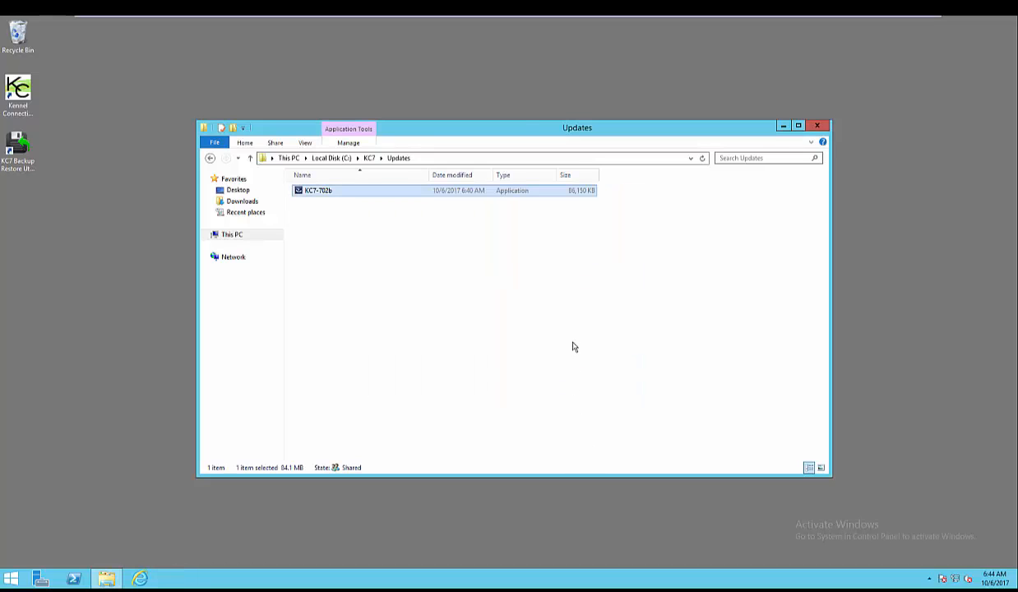
{"action": "left_click", "coordinate": [819, 127]}
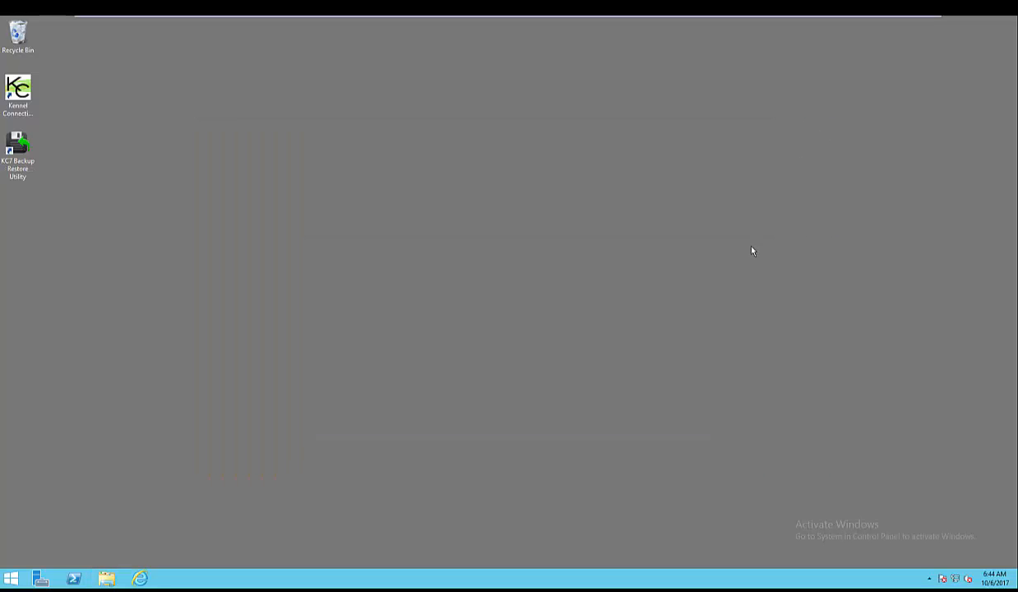
Launch Kennel Connection, check for updates from its About information, and dismiss the dialogs
{"action": "double_click", "coordinate": [24, 94]}
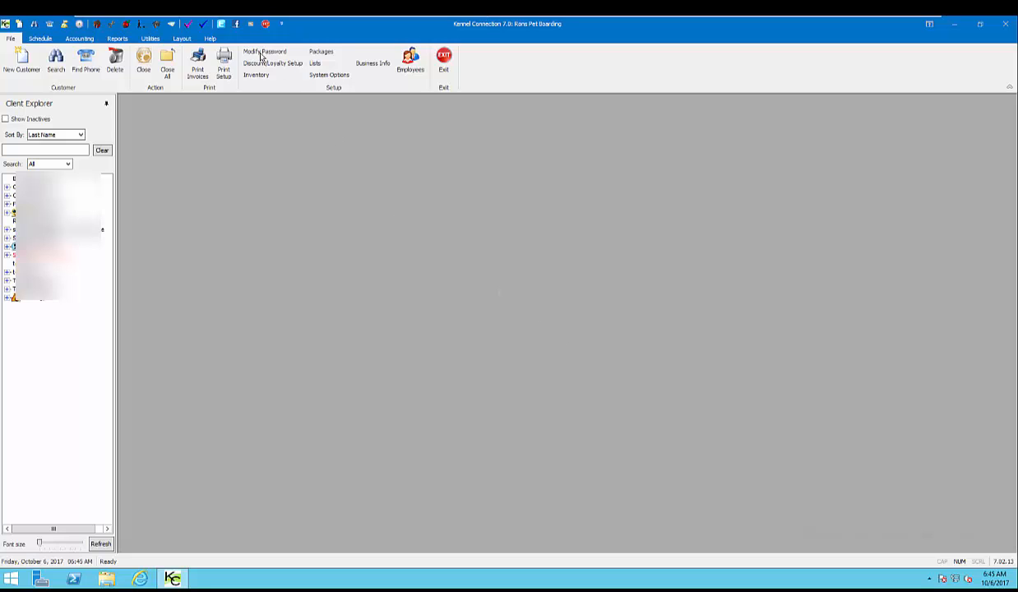
{"action": "left_click", "coordinate": [210, 40]}
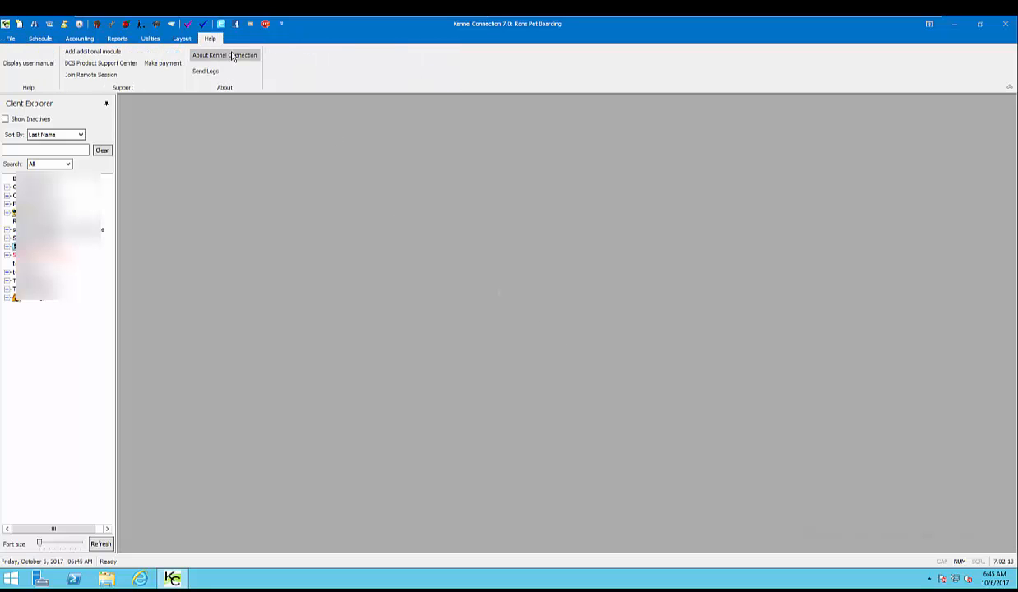
{"action": "left_click", "coordinate": [246, 59]}
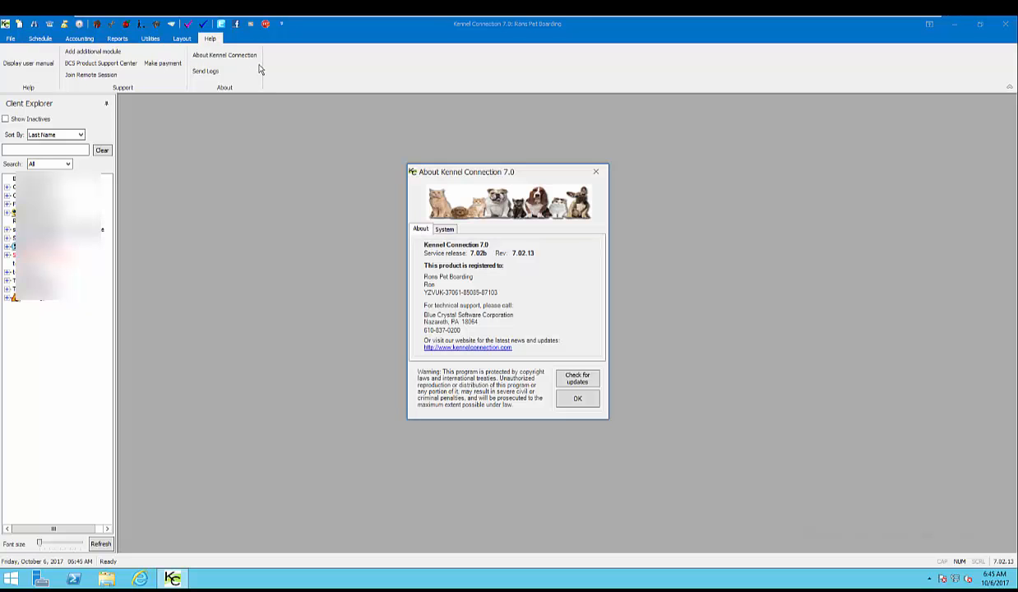
{"action": "left_click", "coordinate": [595, 381]}
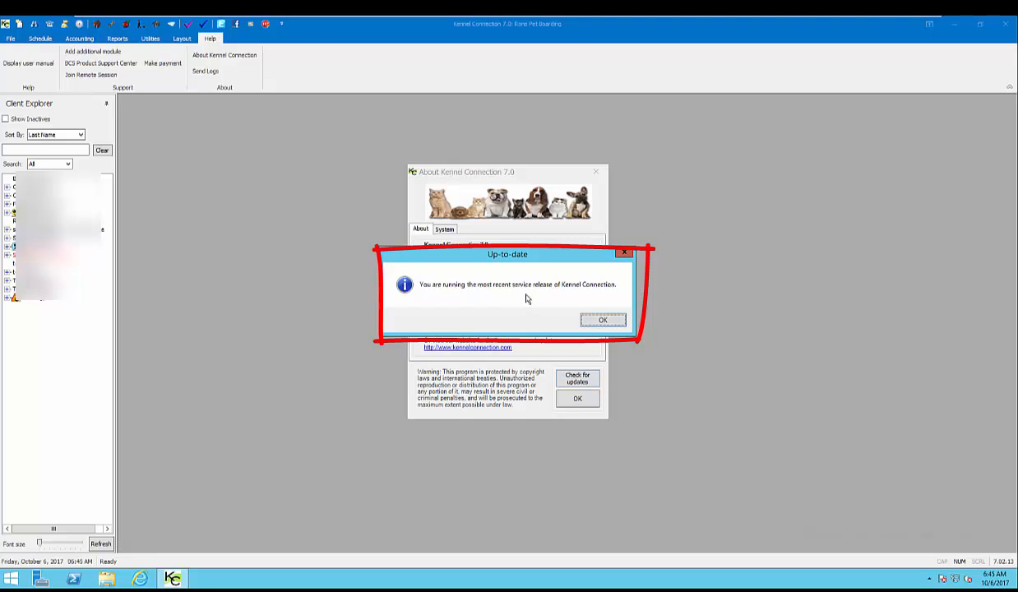
{"action": "left_click", "coordinate": [612, 320]}
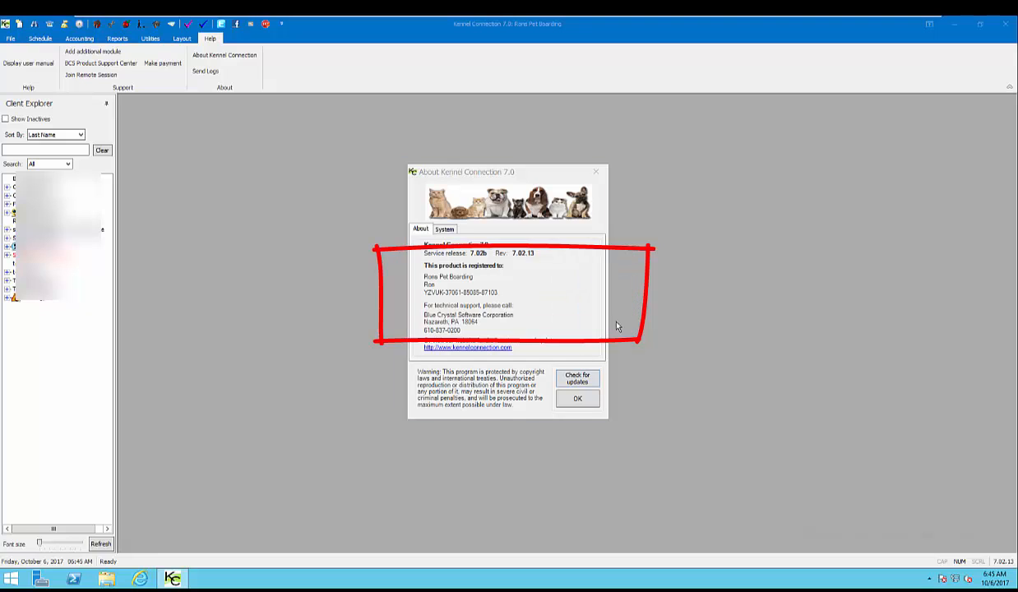
{"action": "left_click", "coordinate": [577, 398]}
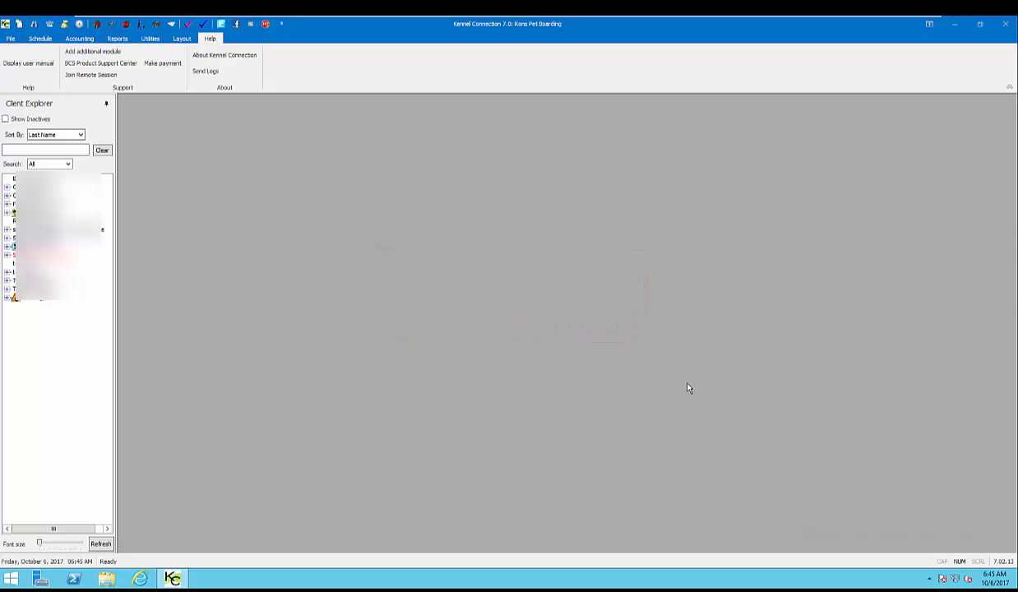